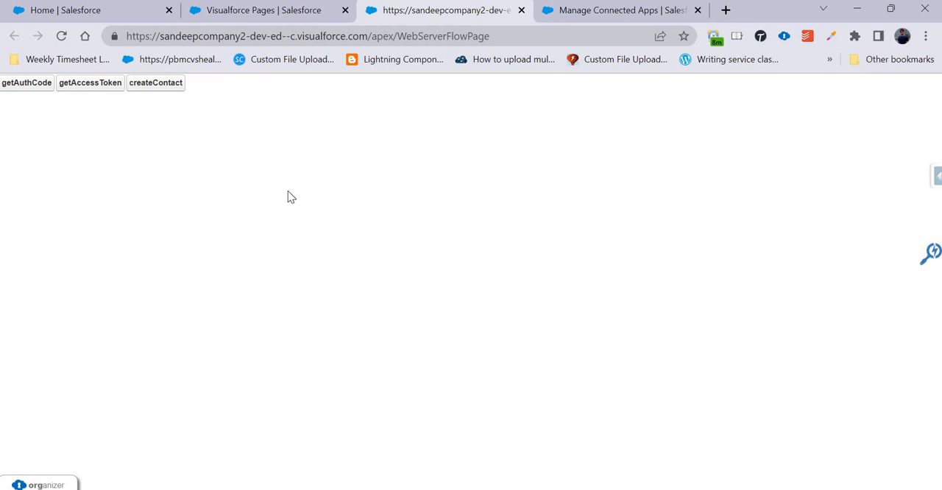
Review the OAuth scopes and callback URL in the Web Server Flow connected app's details.
click(597, 12)
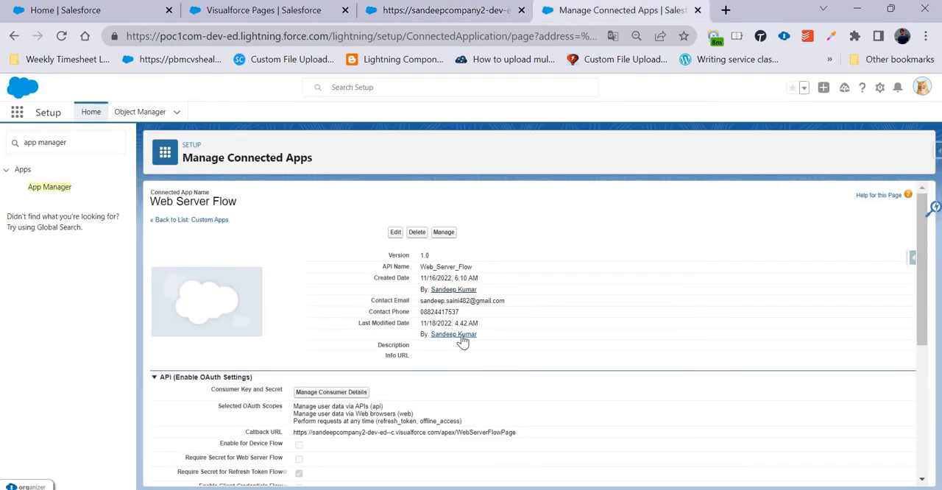
scroll(462, 342, down, 1)
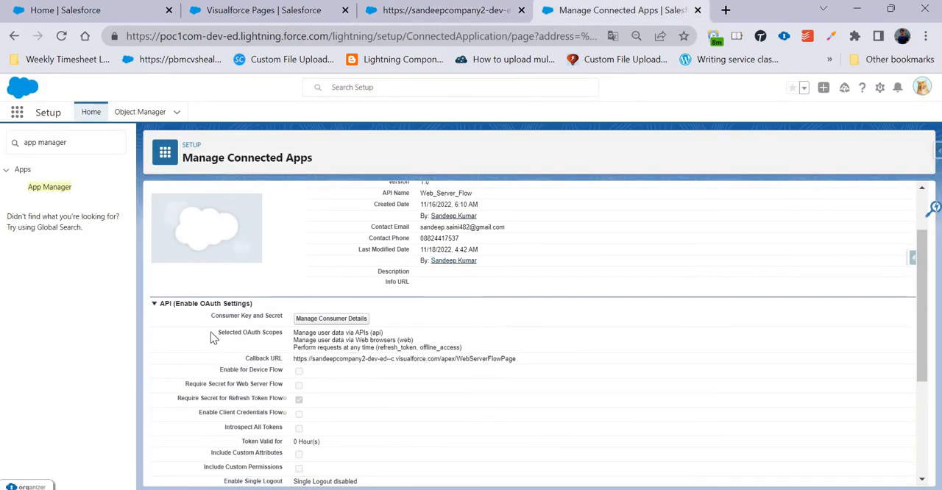
drag(312, 337, 454, 347)
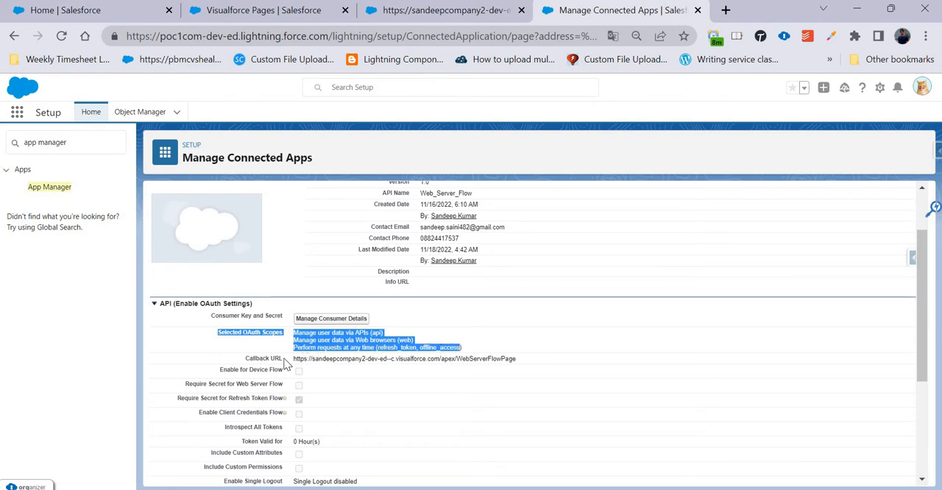
drag(244, 359, 520, 368)
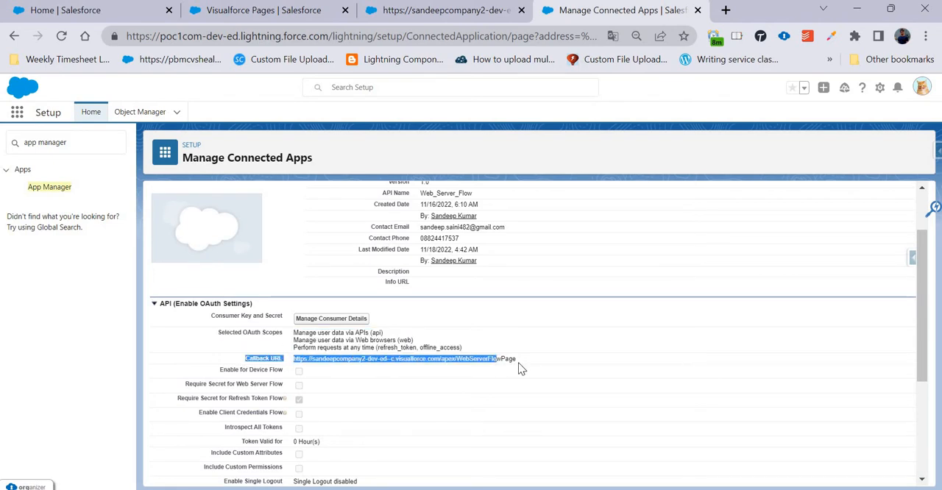
click(392, 405)
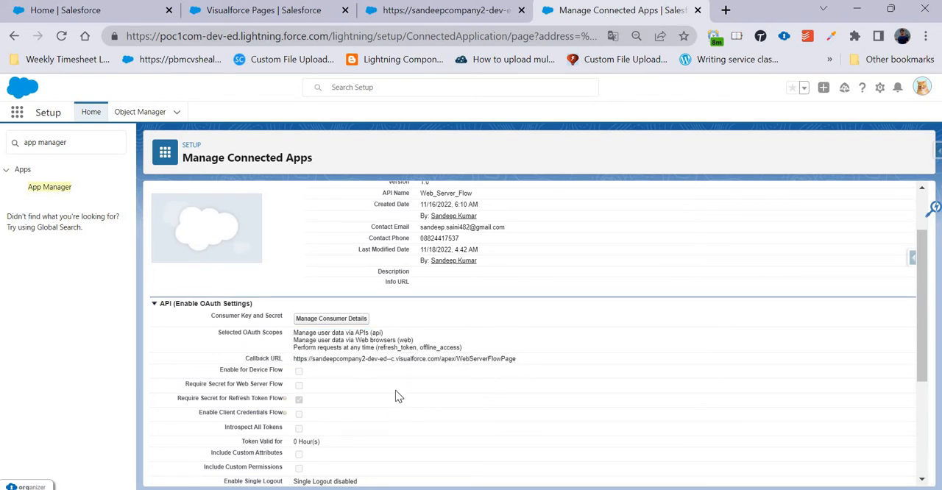
scroll(391, 336, up, 1)
Open the Web Server Flow connected app for editing and highlight its callback URL.
click(396, 232)
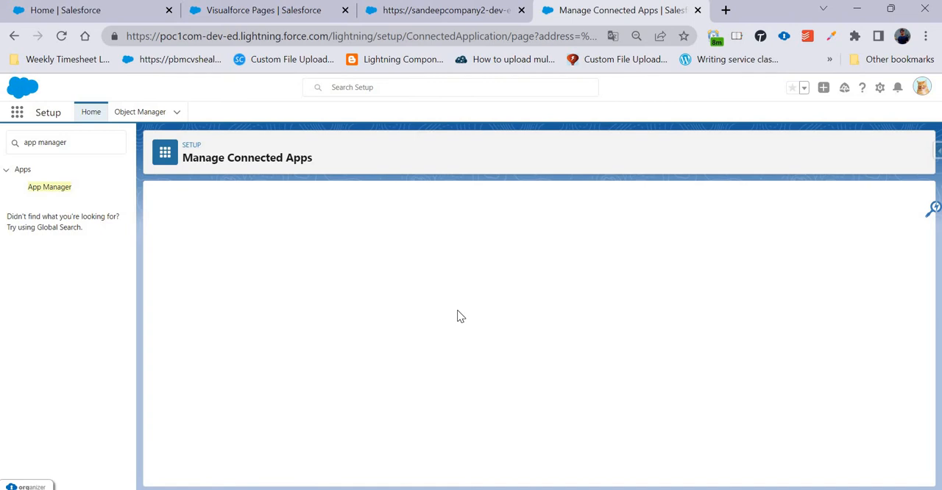
scroll(473, 314, down, 2)
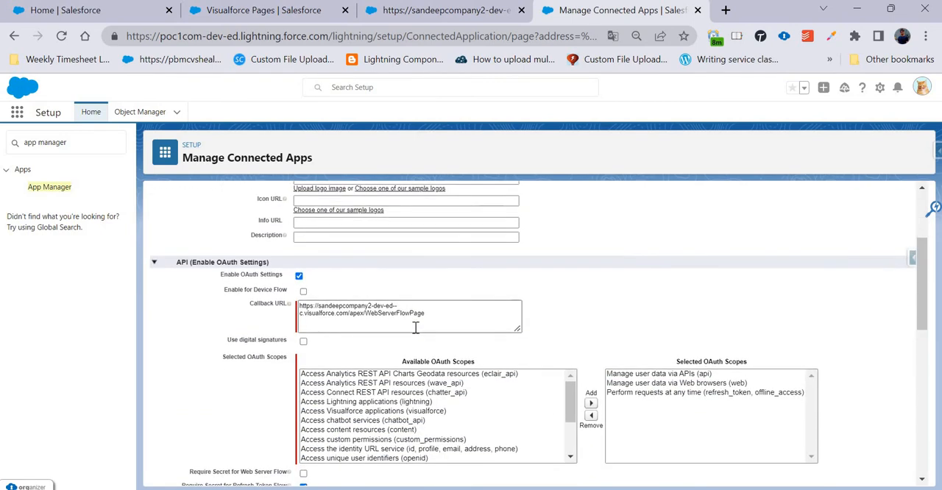
click(294, 314)
drag(424, 312, 296, 305)
Compare the WebServerFlowPage preview address with the callback URL in the connected app form.
click(254, 12)
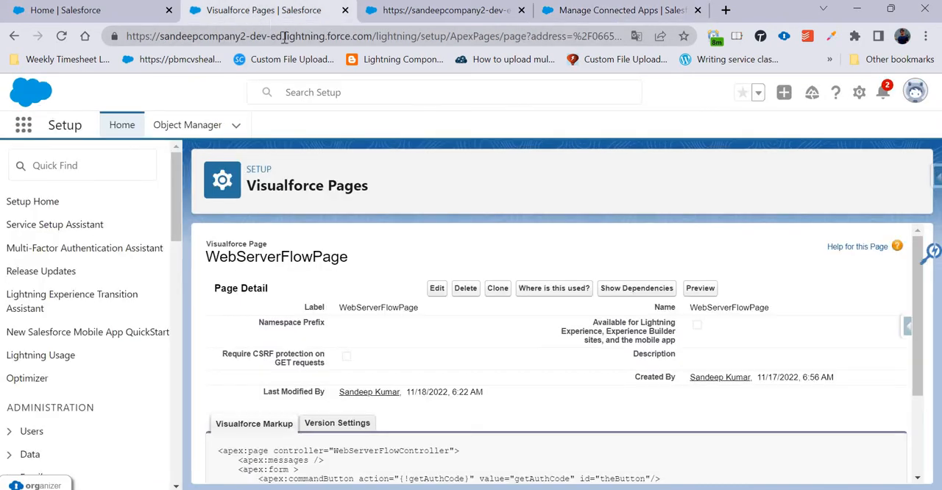
click(417, 12)
click(319, 38)
drag(147, 49, 115, 48)
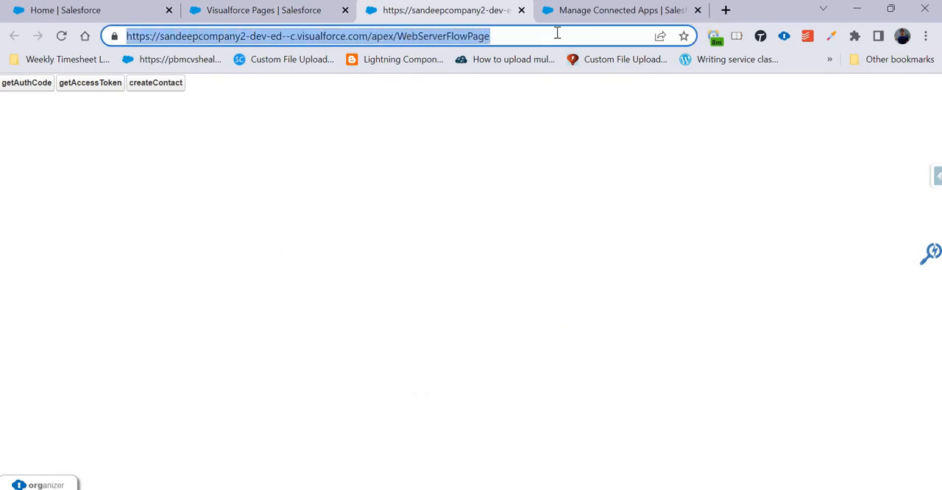
click(592, 12)
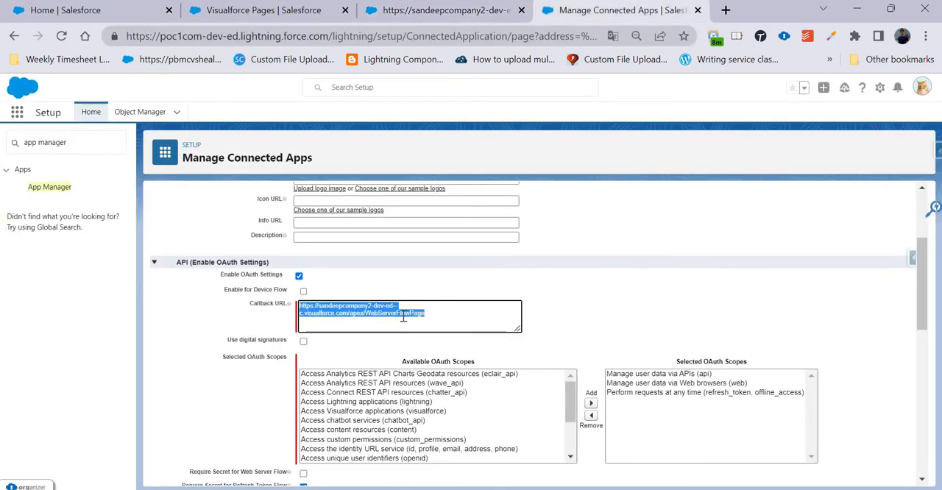
drag(431, 315, 292, 308)
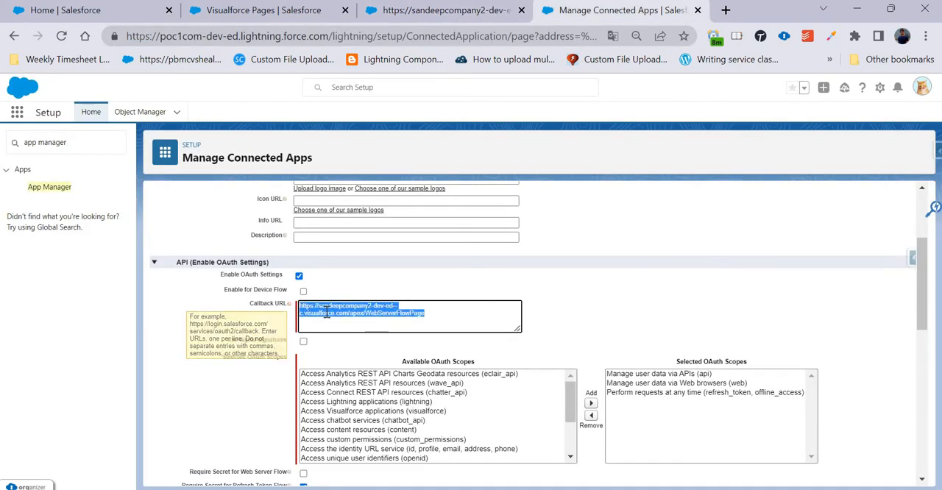
Examine the available OAuth scopes and the three selected ones: api, web, and refresh_token with offline_access.
scroll(311, 335, down, 1)
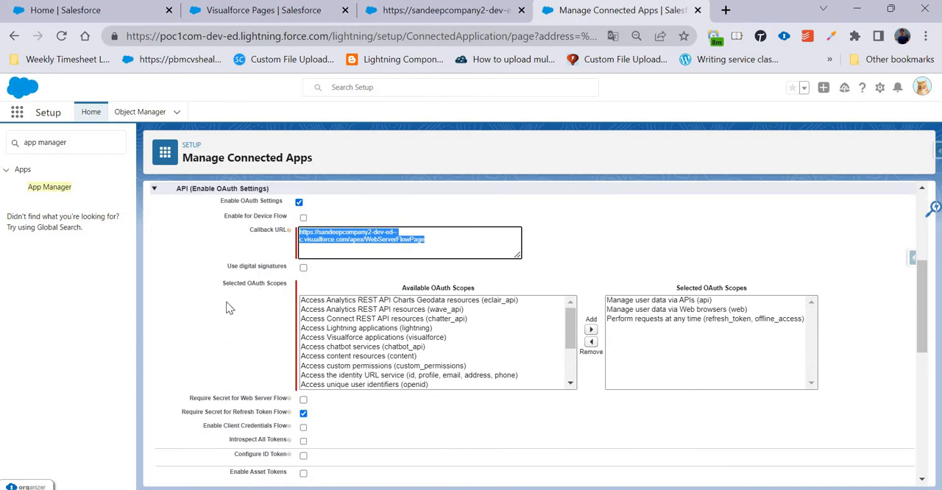
click(657, 302)
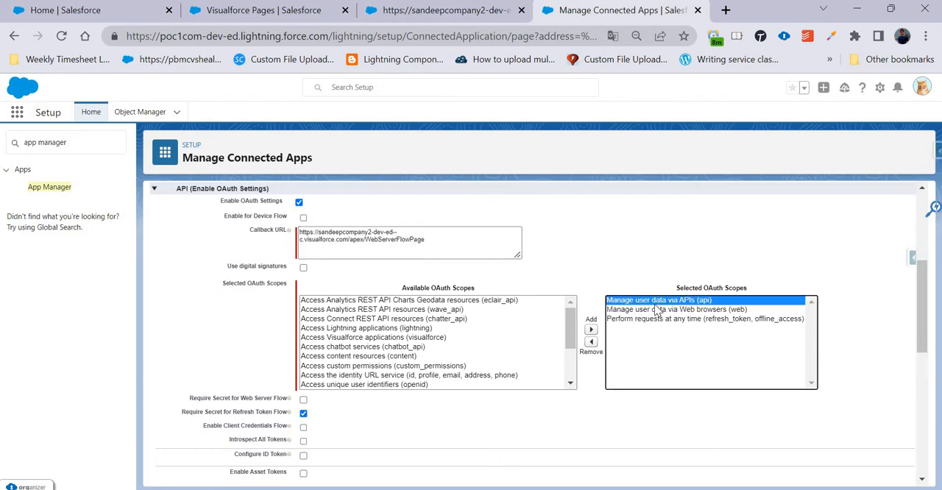
click(658, 309)
click(636, 302)
scroll(468, 359, down, 3)
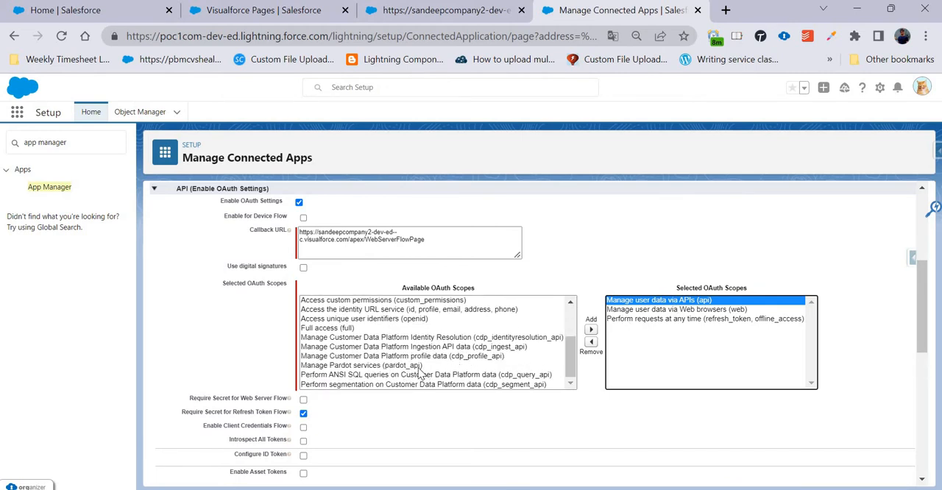
scroll(420, 373, up, 3)
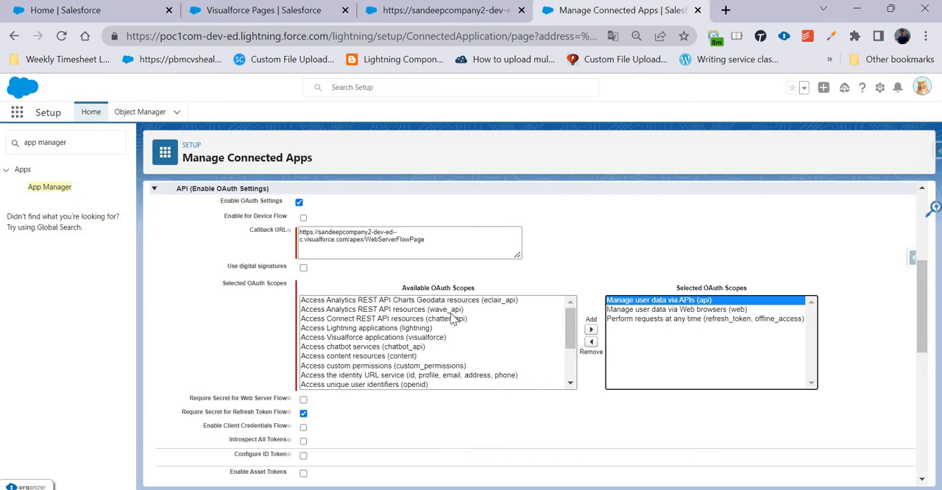
scroll(454, 320, down, 3)
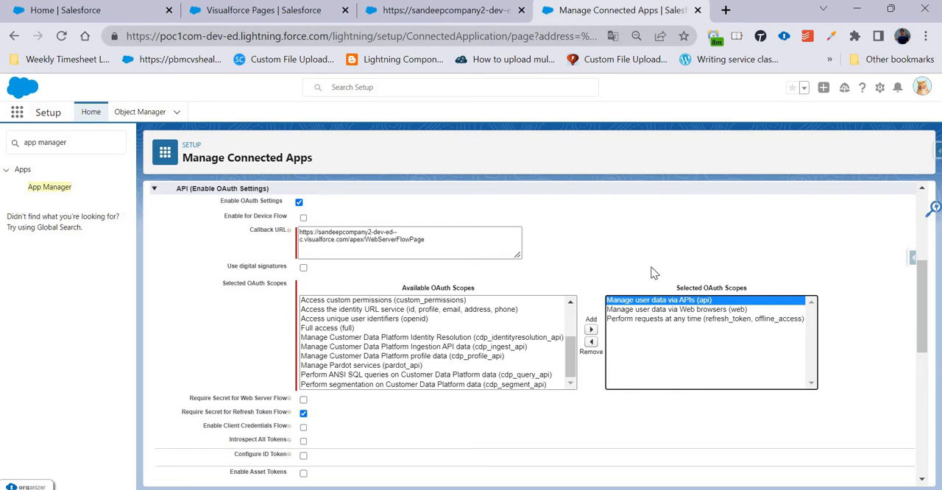
click(684, 310)
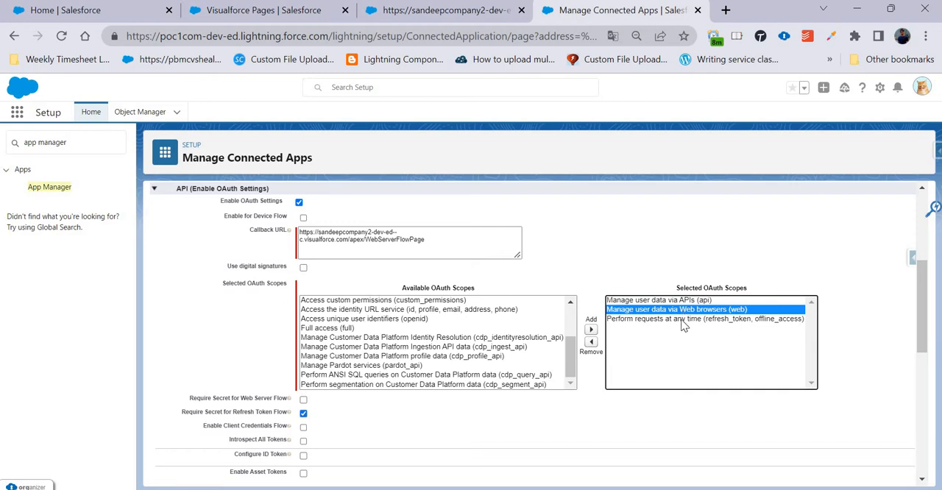
click(684, 319)
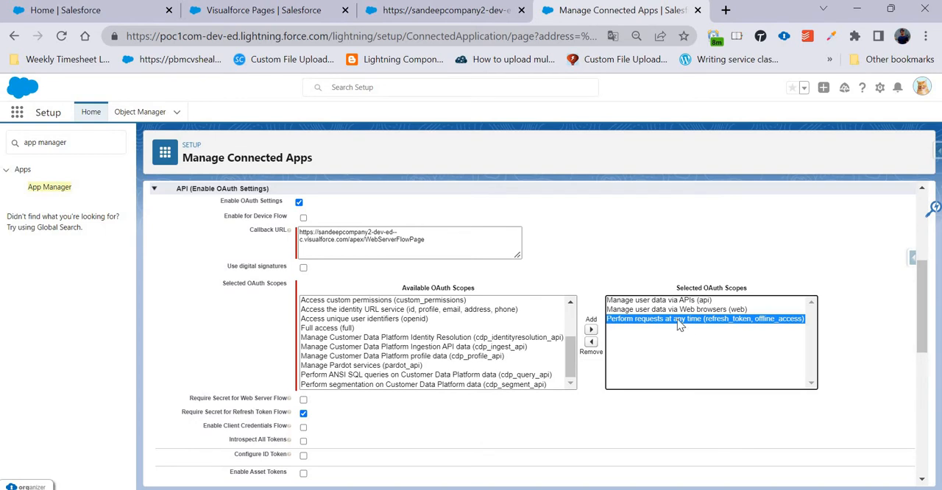
Look over the remaining connected app settings and leave the edit form without saving.
scroll(426, 434, down, 10)
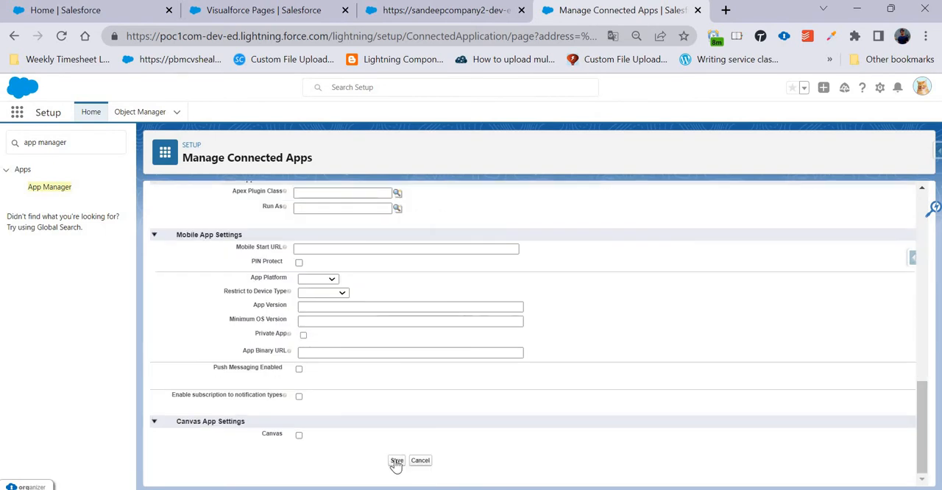
scroll(368, 427, up, 5)
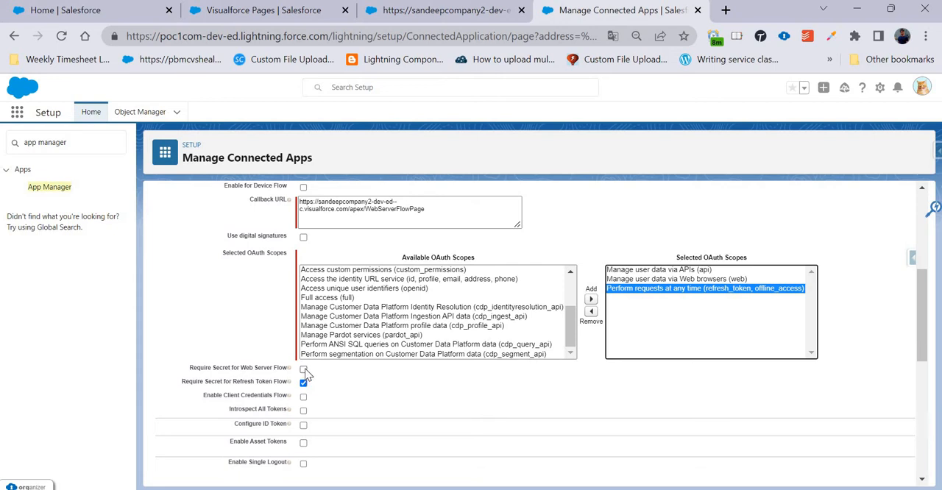
scroll(338, 380, up, 5)
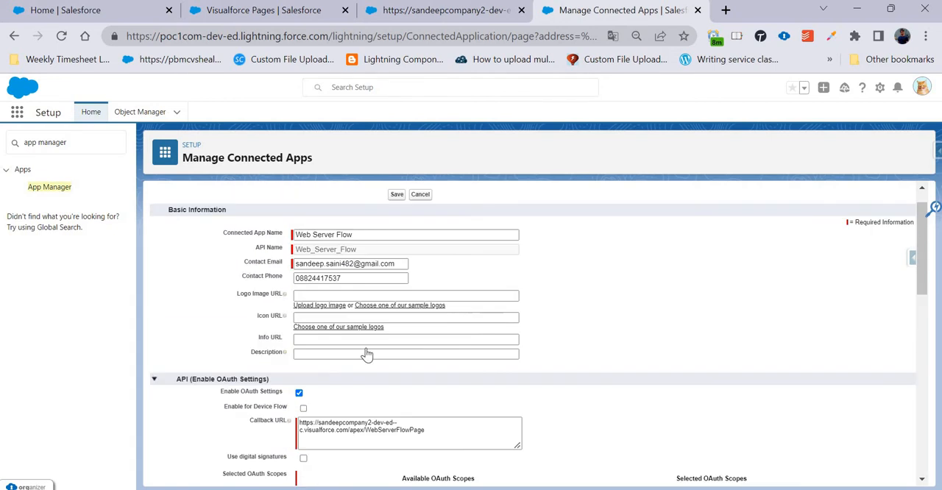
click(423, 225)
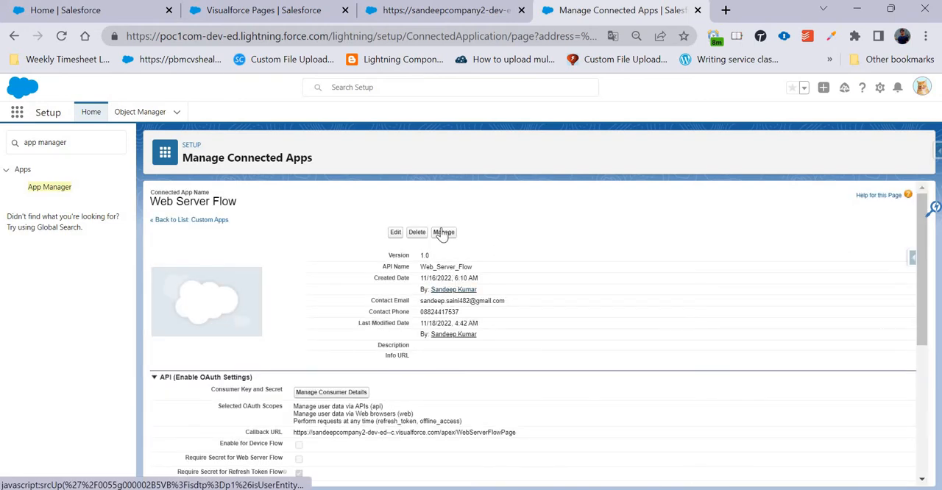
Open the management page of the Web Server Flow app and review its Permitted Users and IP Relaxation policies.
click(444, 232)
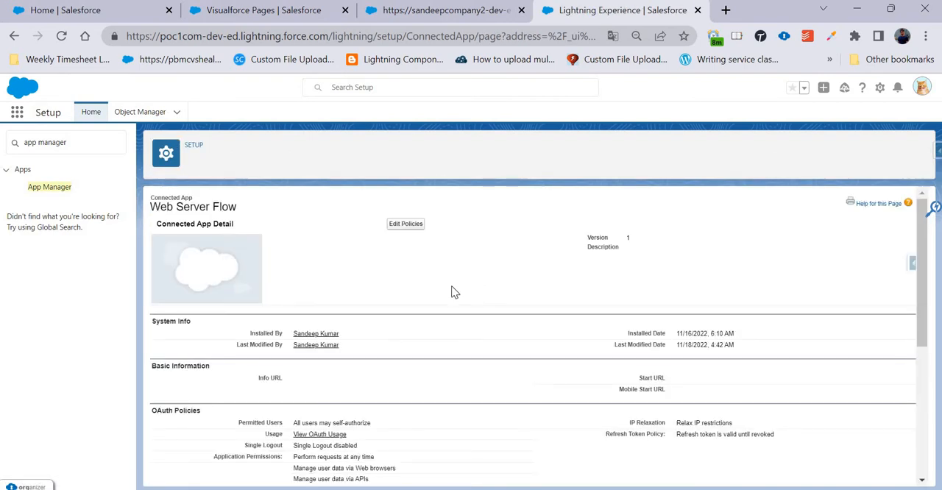
scroll(441, 294, down, 2)
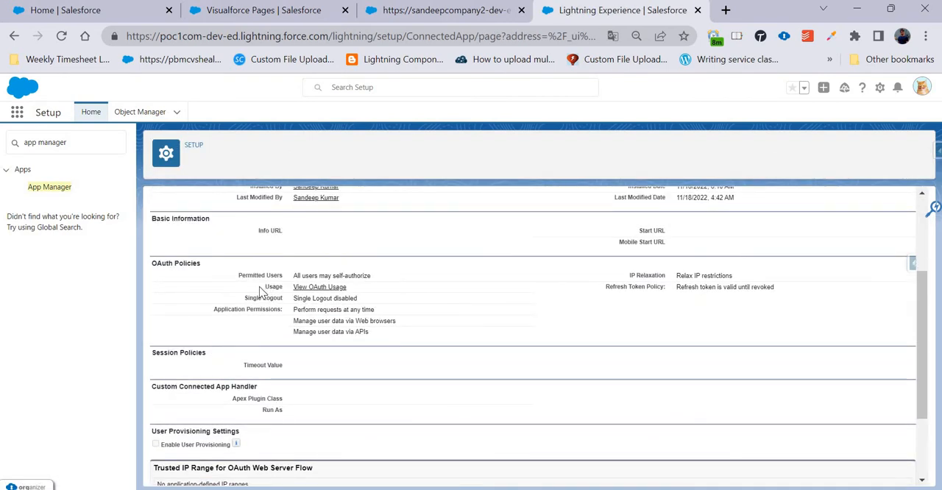
drag(238, 278, 364, 279)
drag(655, 275, 738, 278)
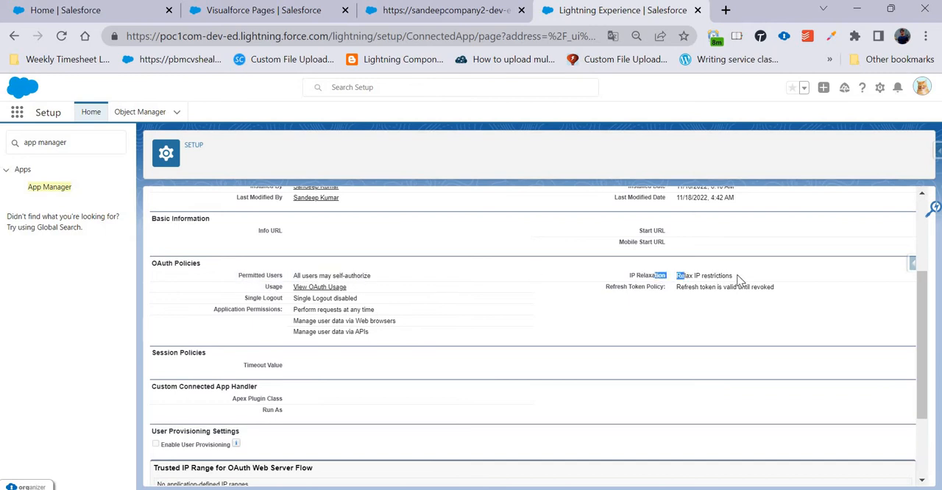
click(499, 300)
Recheck the Permitted Users policy and open the connected app's policies for editing.
scroll(431, 255, up, 2)
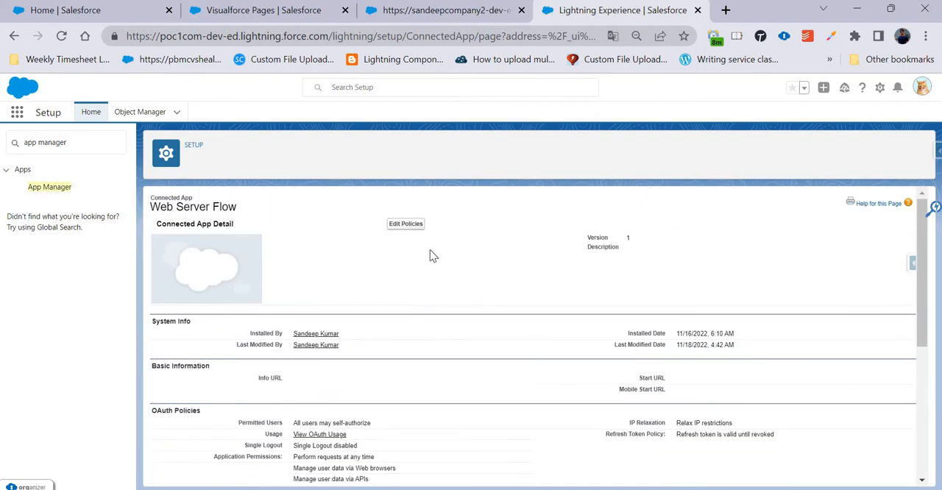
scroll(412, 282, down, 4)
scroll(404, 279, up, 1)
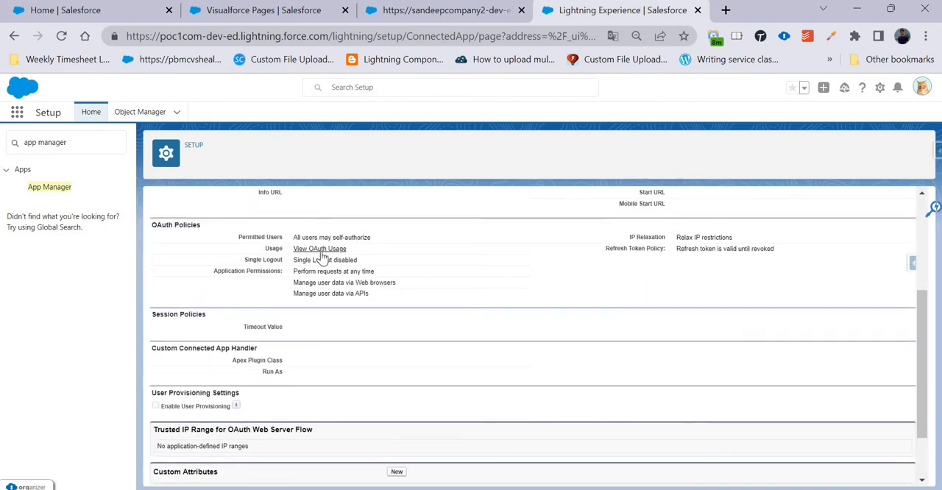
drag(293, 237, 412, 246)
click(412, 246)
scroll(429, 258, up, 3)
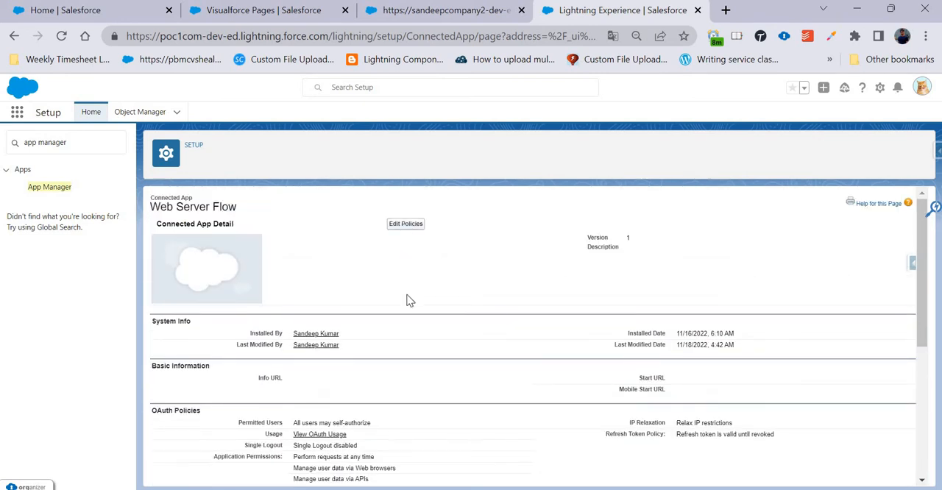
scroll(367, 322, down, 1)
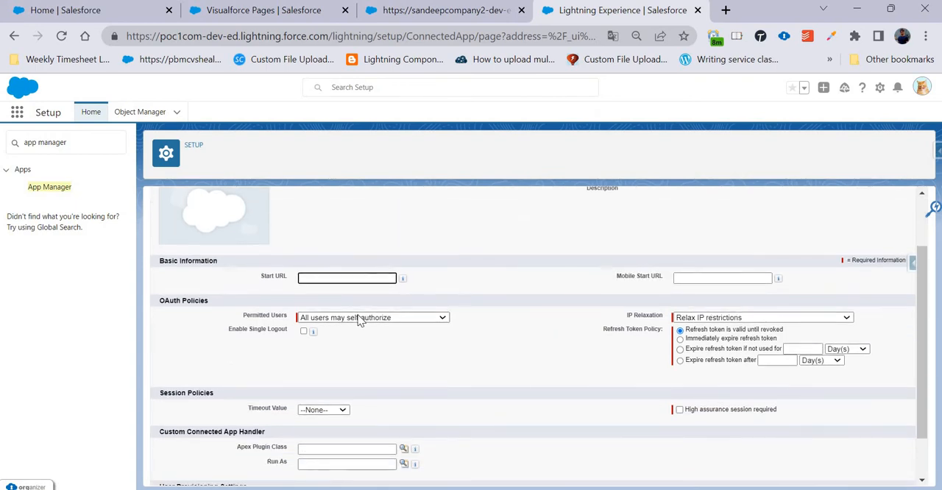
Try "Admin approved users are pre-authorized" for Permitted Users and switch back to "All users may self-authorize".
click(359, 317)
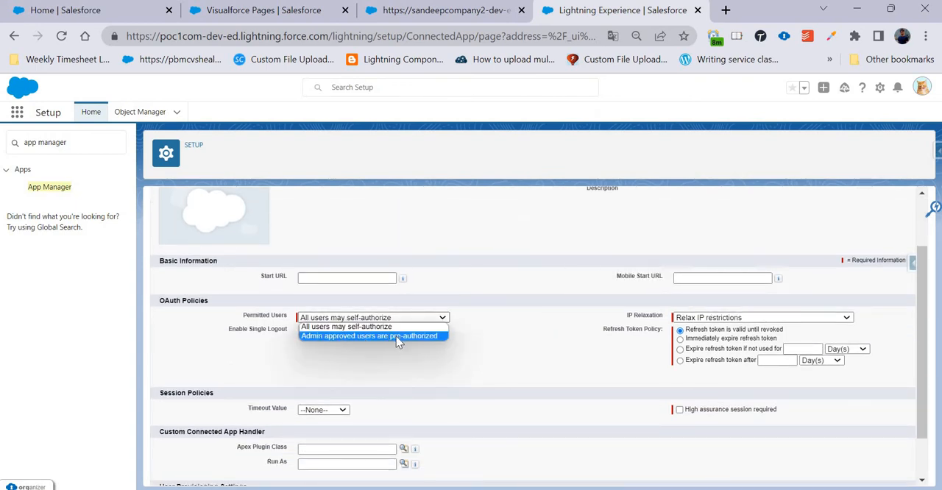
click(410, 340)
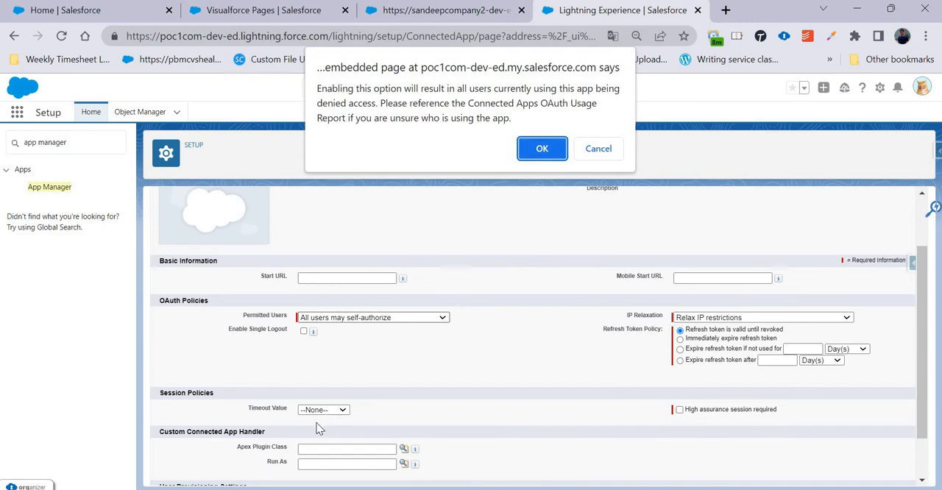
key(Return)
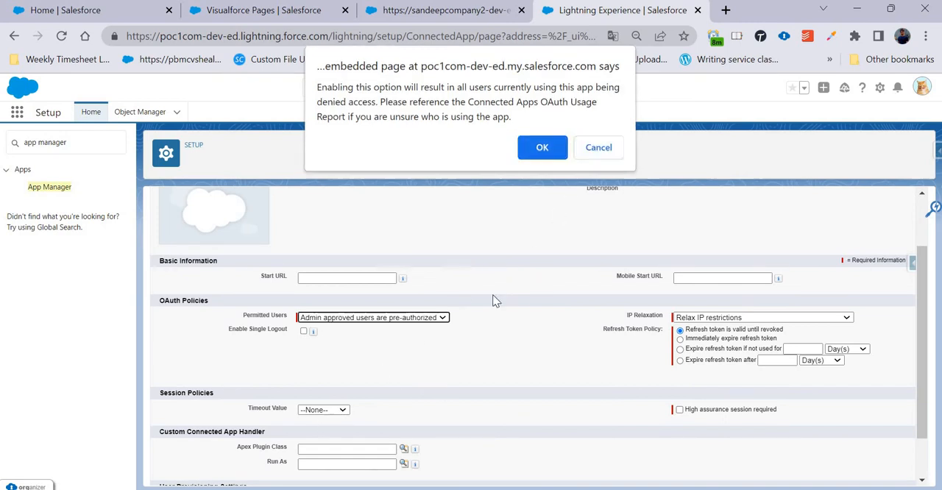
scroll(492, 294, down, 1)
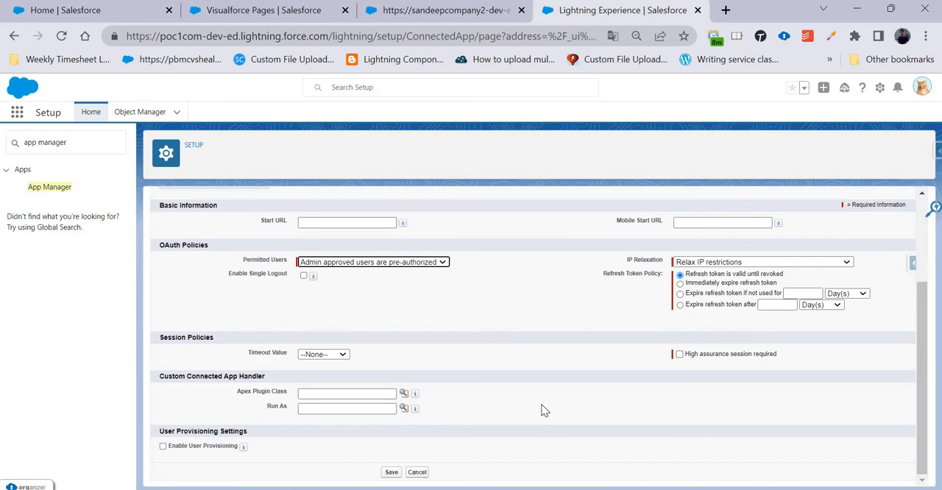
click(402, 262)
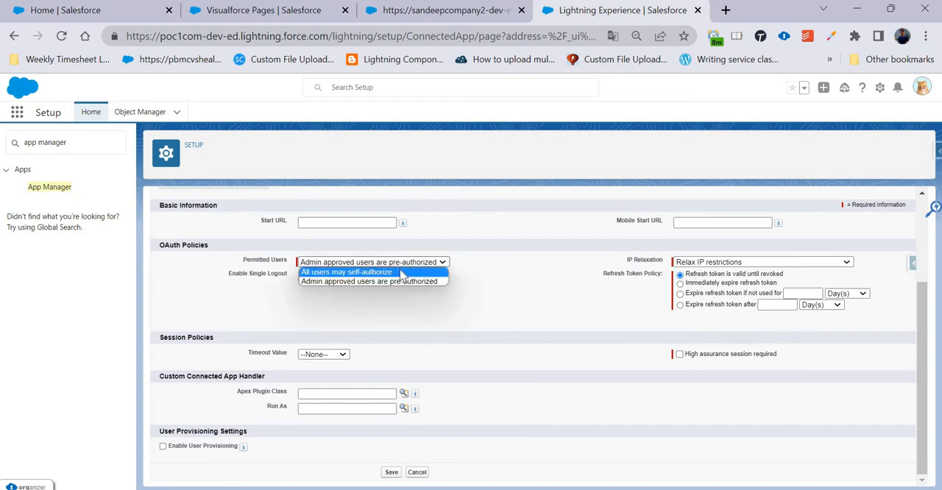
click(401, 272)
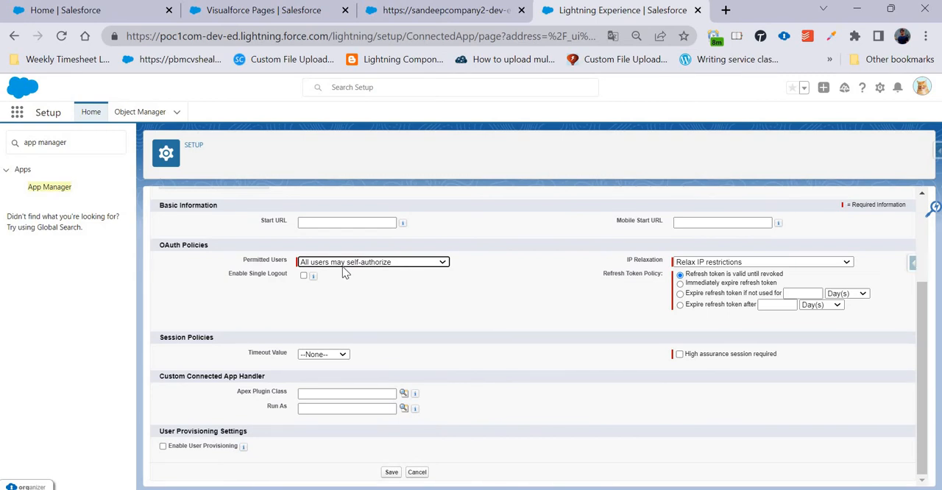
Review the IP Relaxation options, keeping "Relax IP restrictions", and check the "Refresh token is valid until revoked" policy.
click(713, 262)
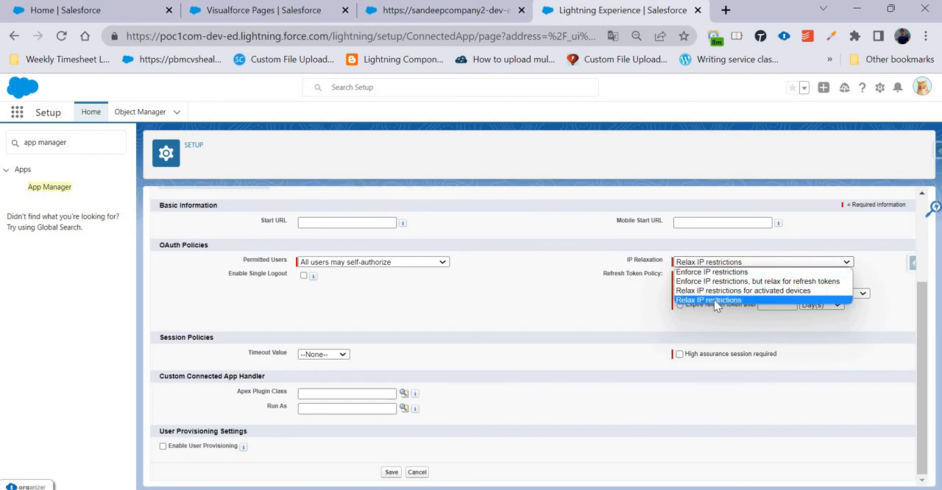
click(713, 300)
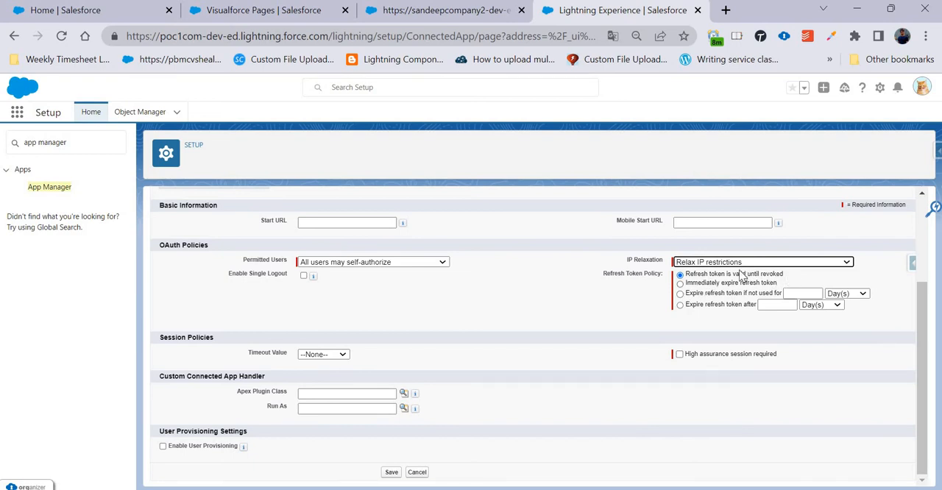
drag(784, 273, 689, 277)
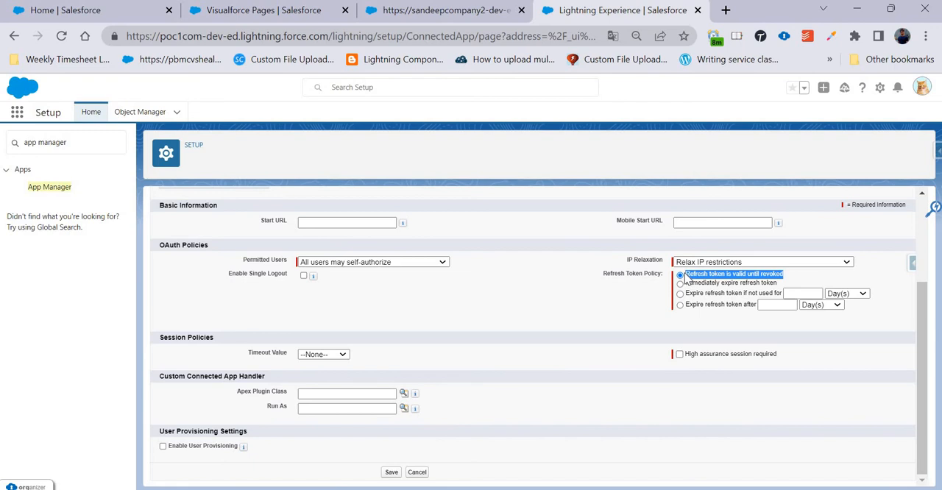
click(572, 306)
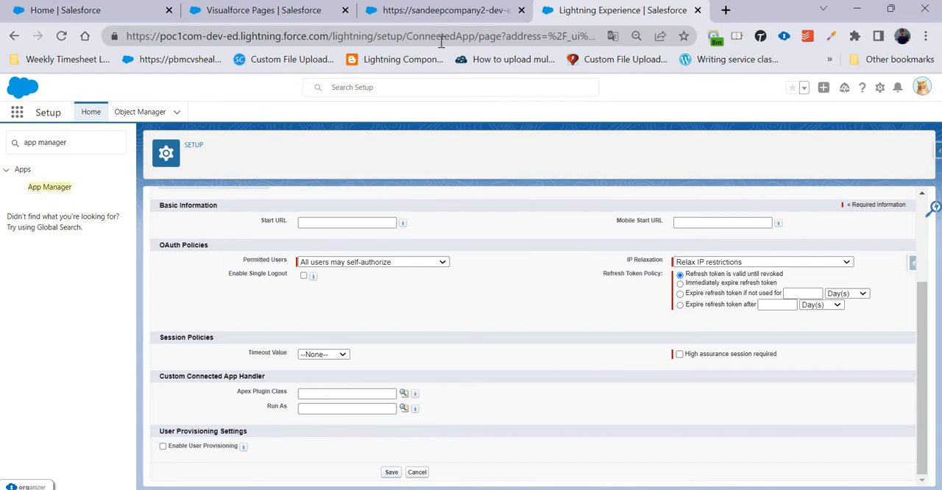
Request an authorization code from the WebServerFlowPage Visualforce page and inspect the code parameter in the returned URL.
click(433, 13)
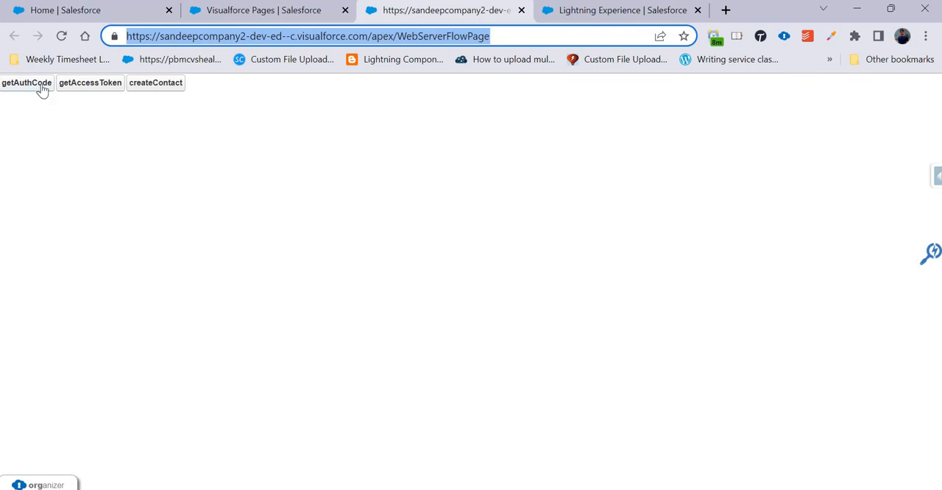
click(497, 36)
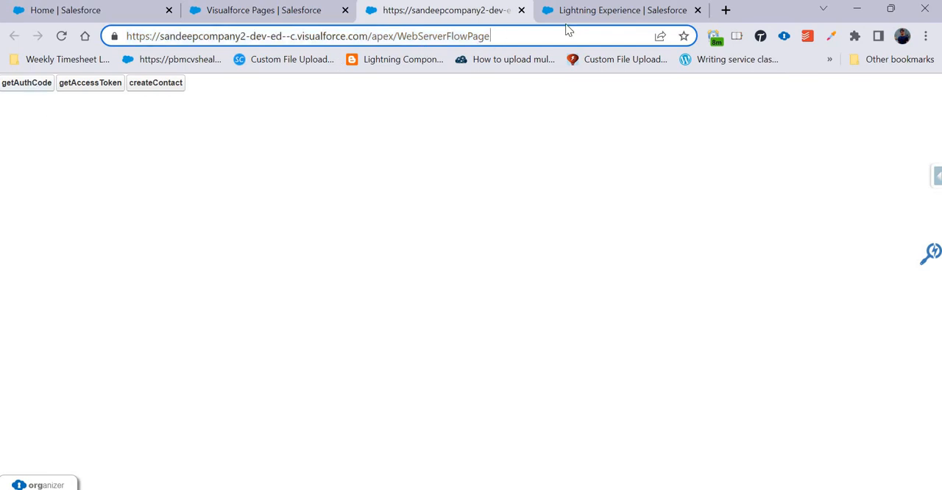
click(22, 86)
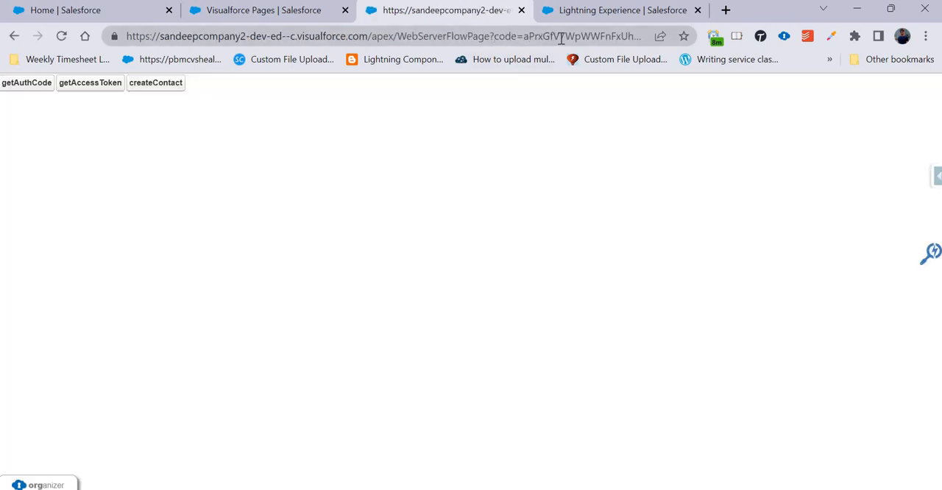
drag(493, 37, 654, 37)
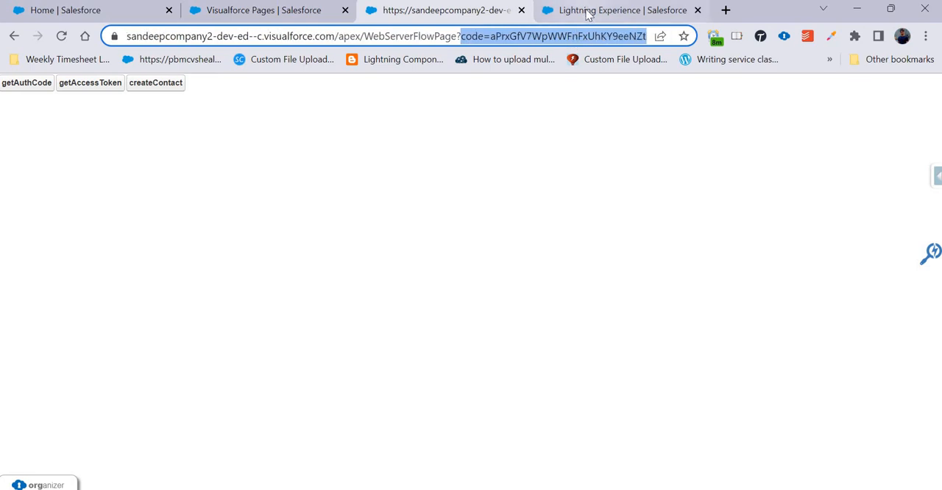
Recheck the connected app's Refresh Token Policy against the WebServerFlowPage tab.
click(570, 13)
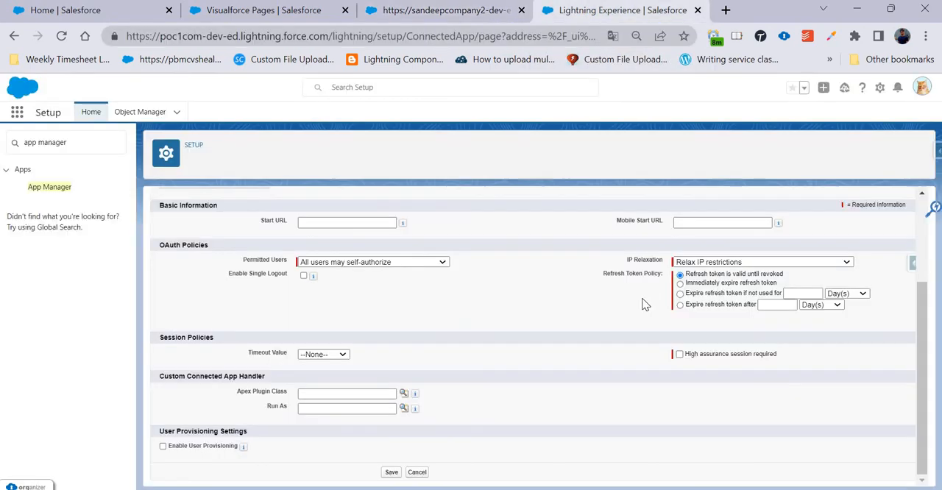
drag(785, 274, 683, 279)
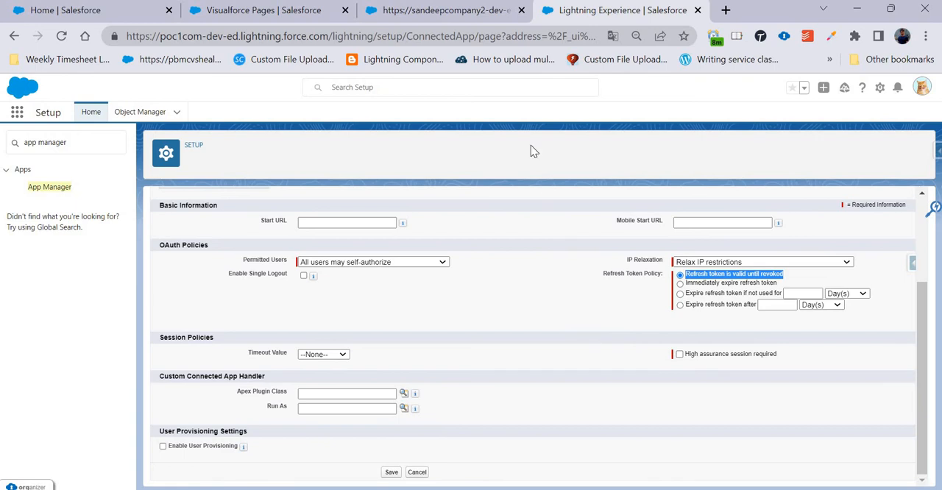
click(461, 19)
click(601, 19)
click(438, 12)
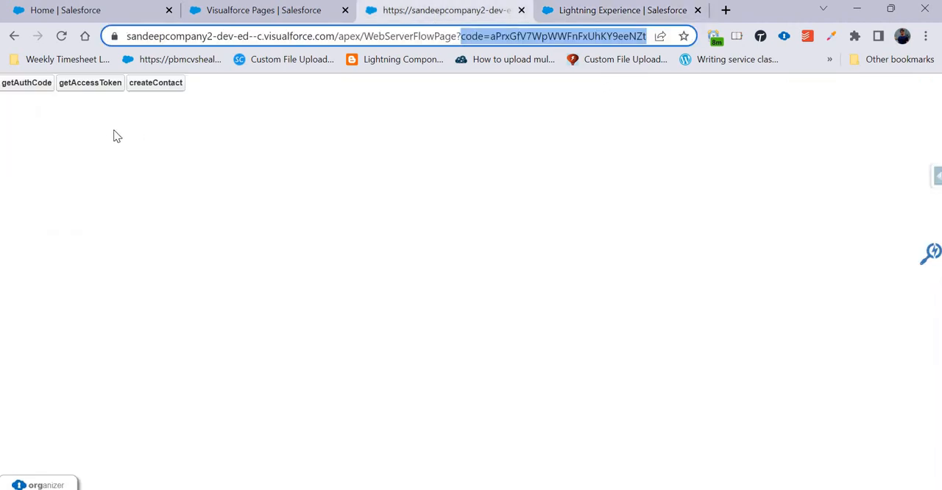
click(586, 17)
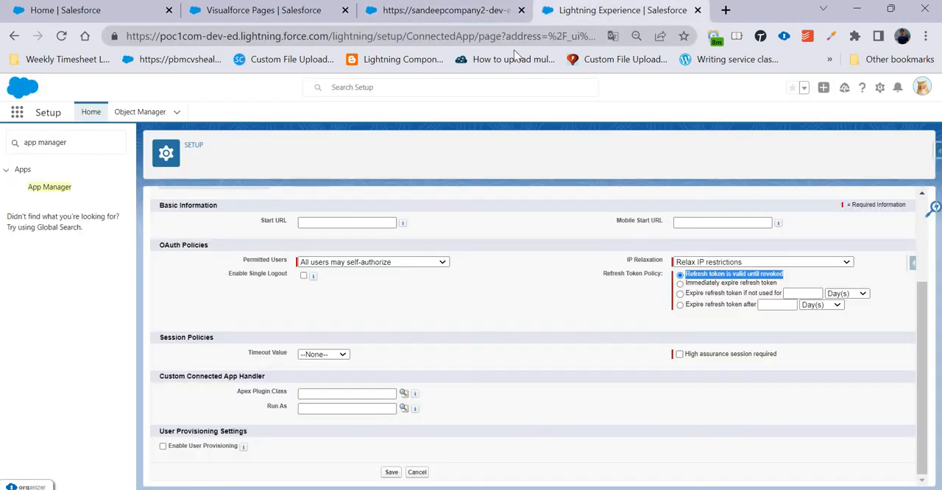
Search Setup for "connec" and open the Connected Apps OAuth Usage page.
click(8, 148)
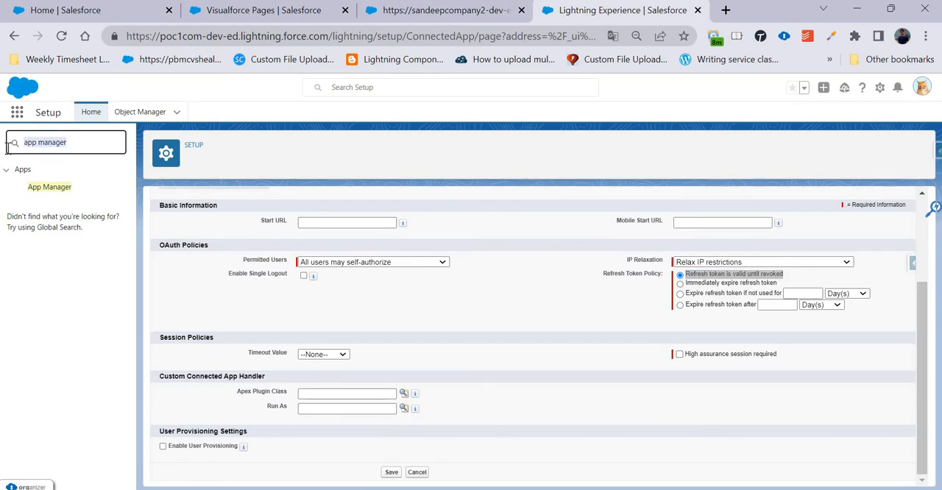
text(co)
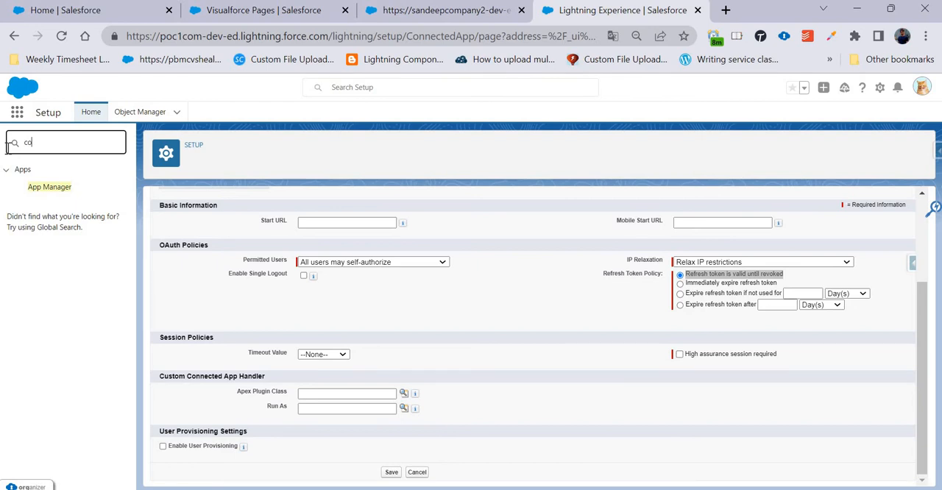
text(n)
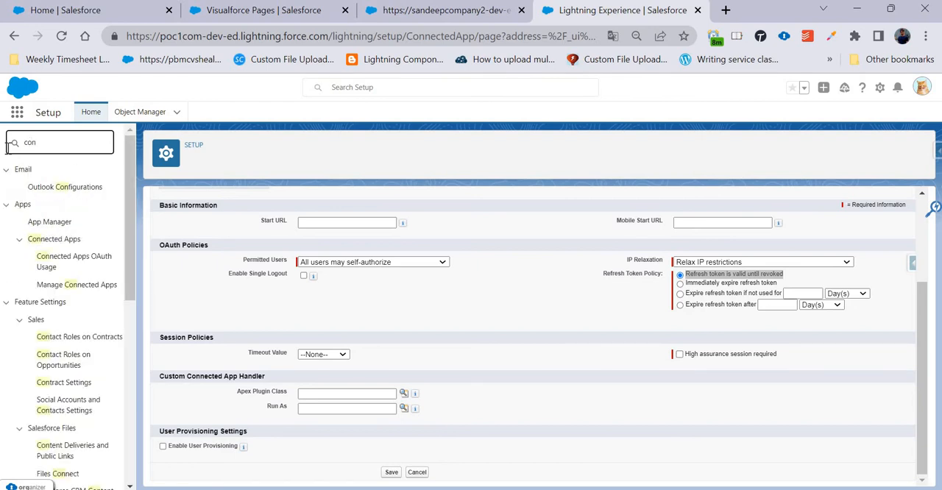
text(snece)
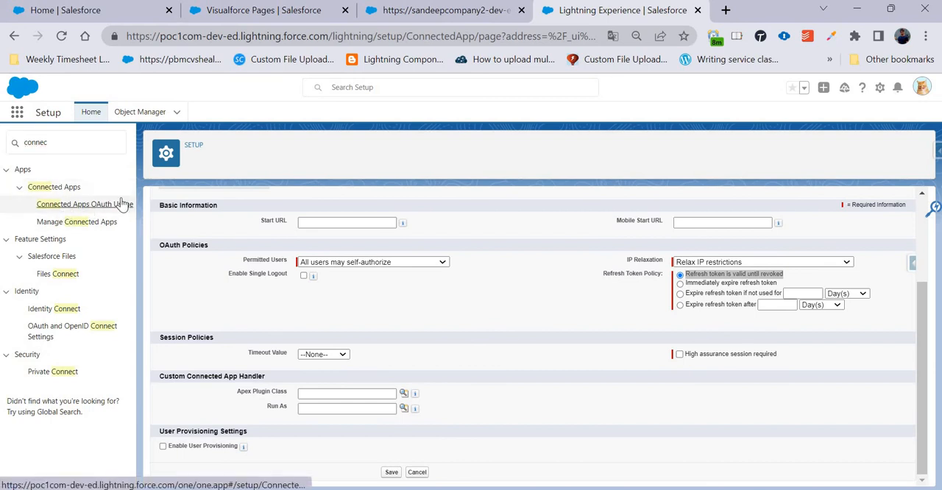
click(122, 204)
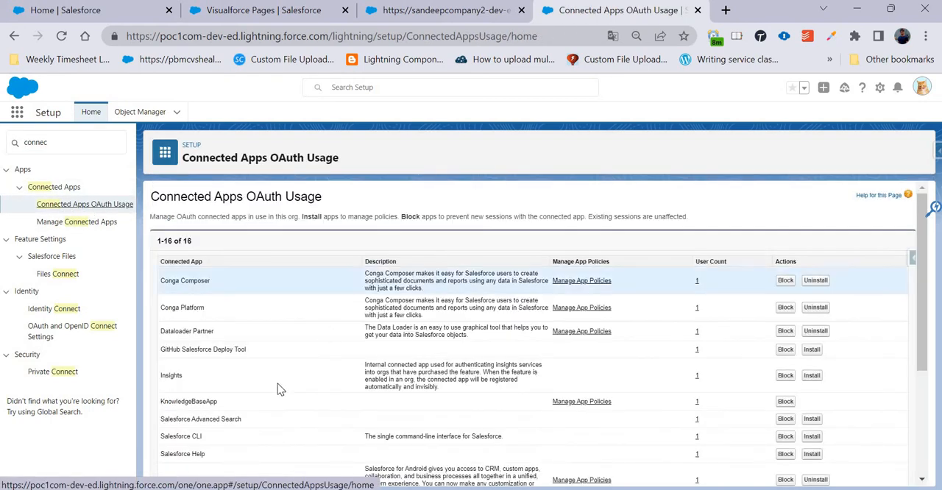
Open the user usage of the Web Server Flow app and revoke the listed user's access.
scroll(275, 386, down, 4)
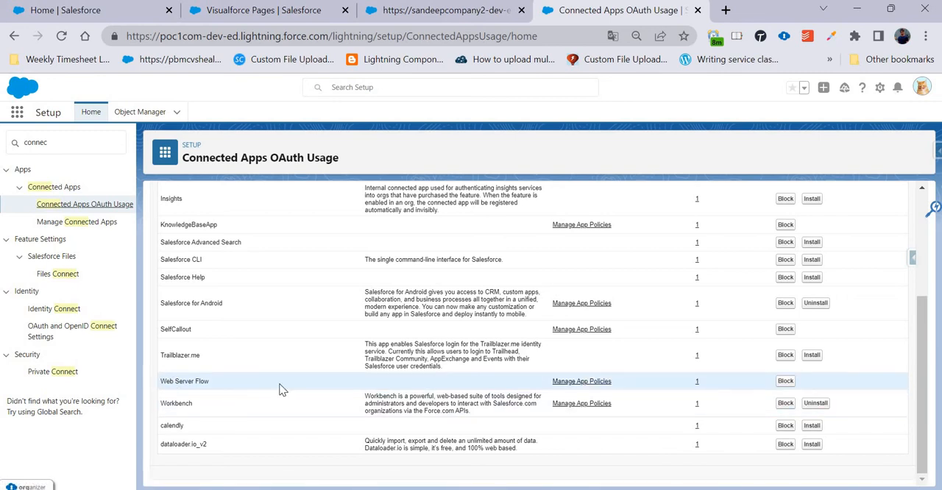
drag(279, 390, 170, 383)
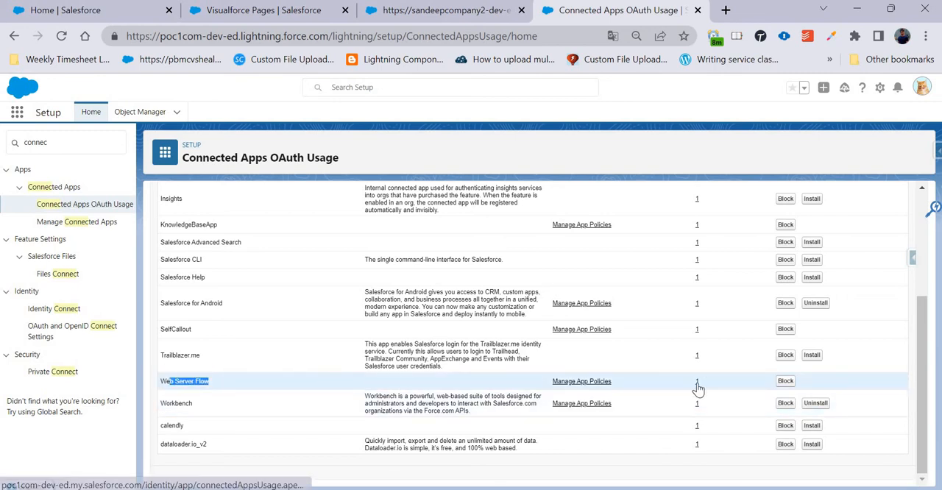
click(696, 382)
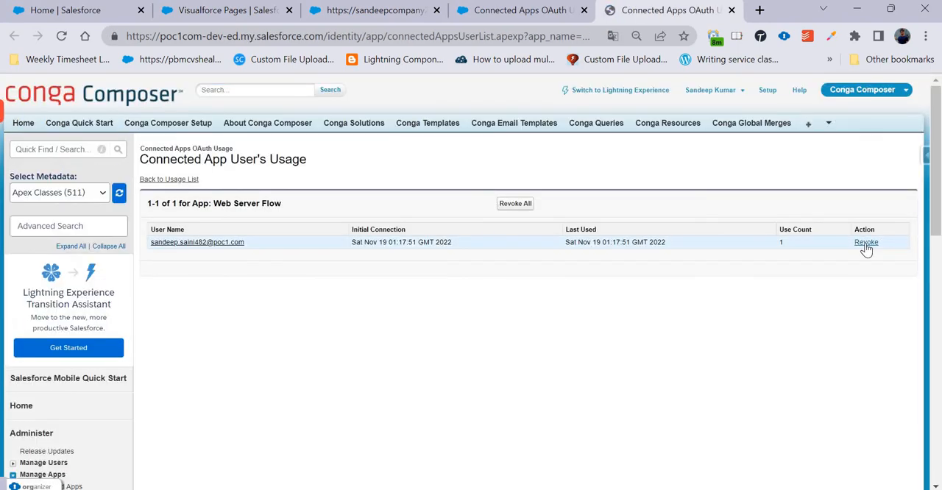
click(866, 243)
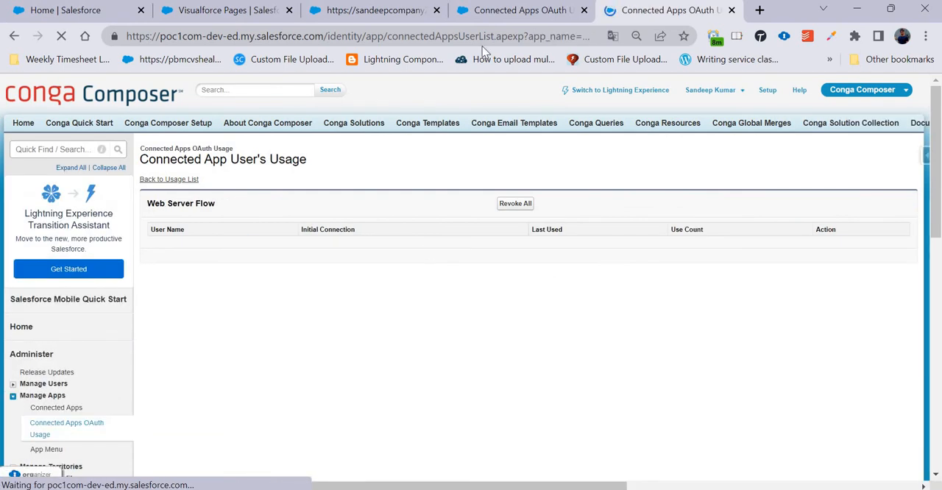
Request a new authorization code from WebServerFlowPage and allow access for the Web Server Flow app.
click(374, 11)
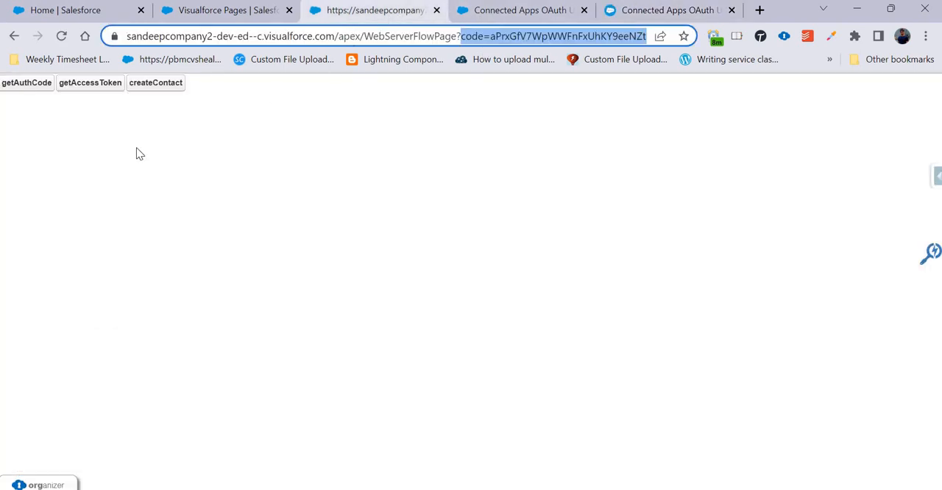
click(30, 96)
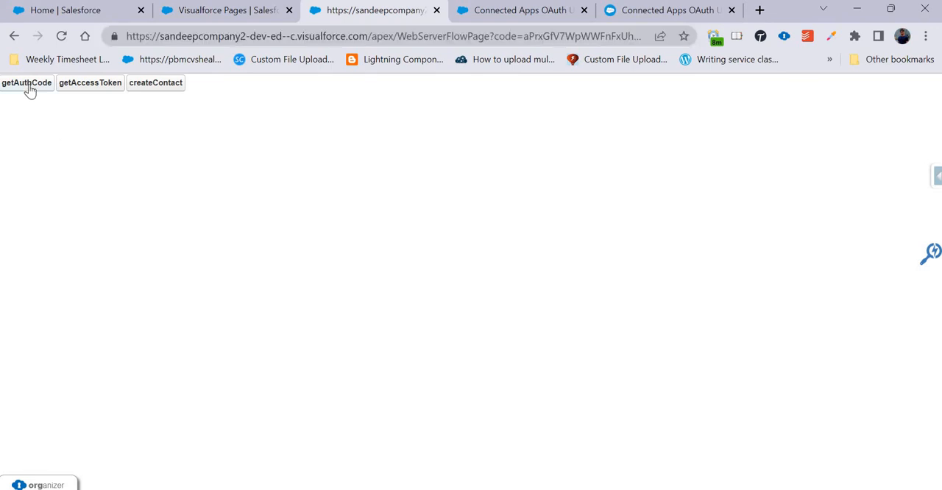
click(30, 86)
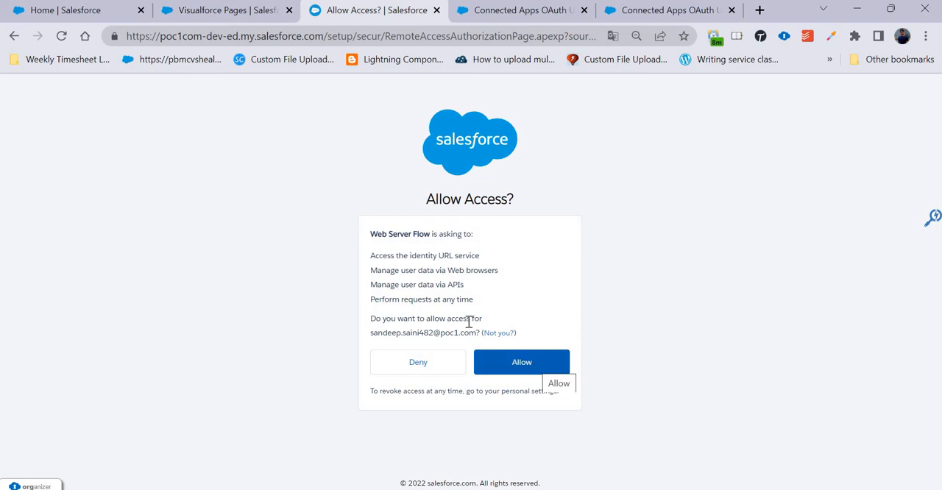
click(523, 364)
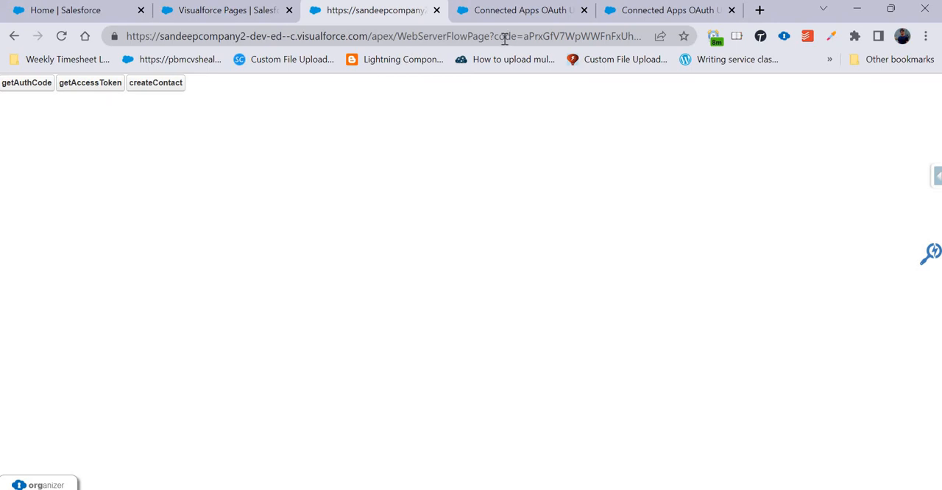
Inspect the authorization code in the page URL and request an authorization code once more.
drag(529, 35, 662, 37)
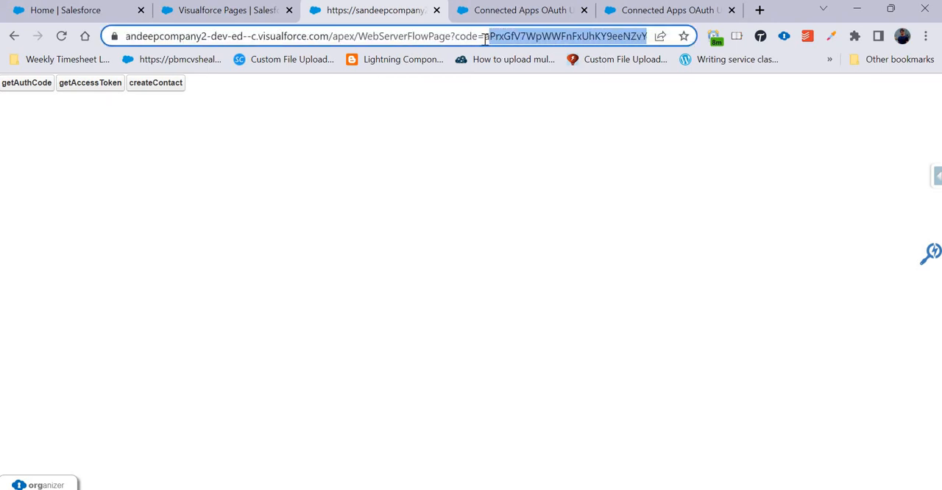
drag(484, 39, 656, 47)
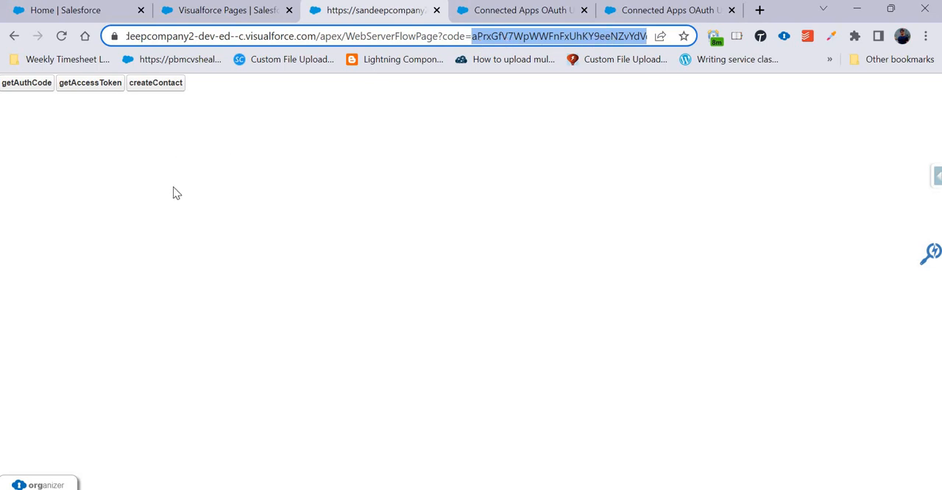
click(34, 86)
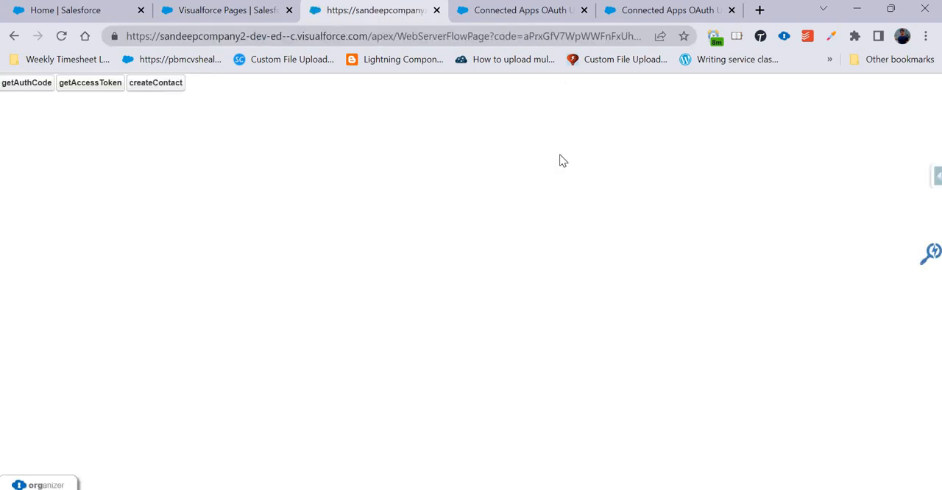
Reload the Web Server Flow usage page, return to the usage list, and reopen the app's user usage to check its connection.
click(651, 9)
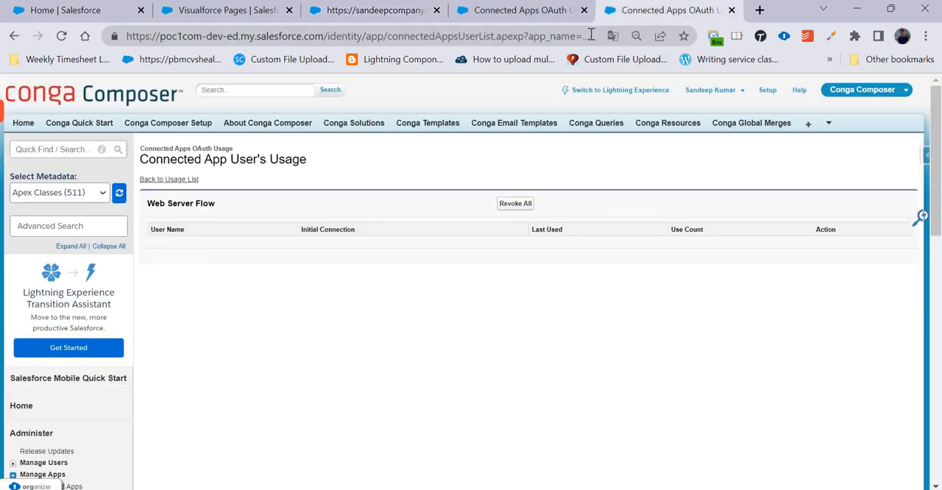
click(557, 41)
key(Return)
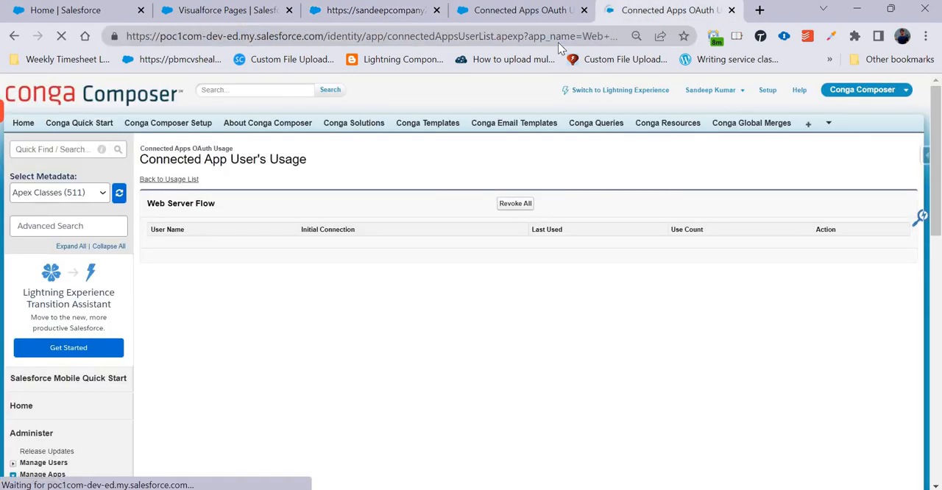
click(175, 182)
scroll(204, 268, down, 2)
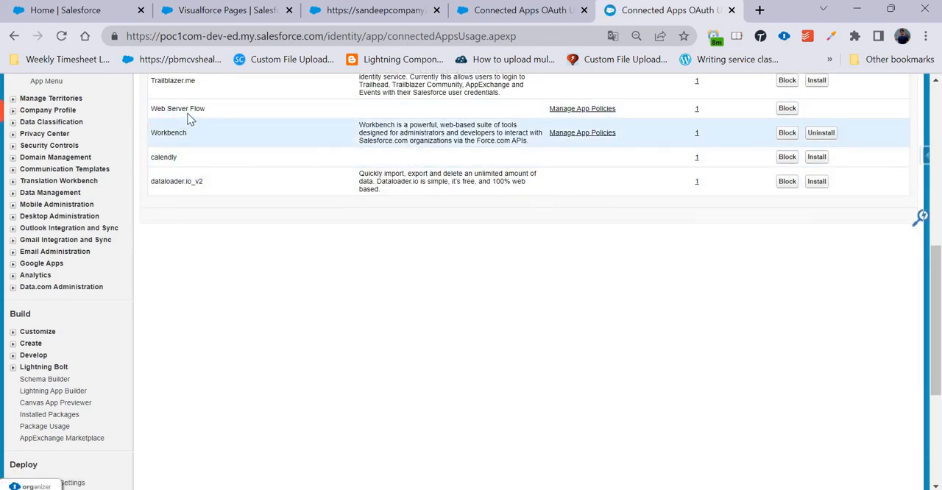
click(696, 108)
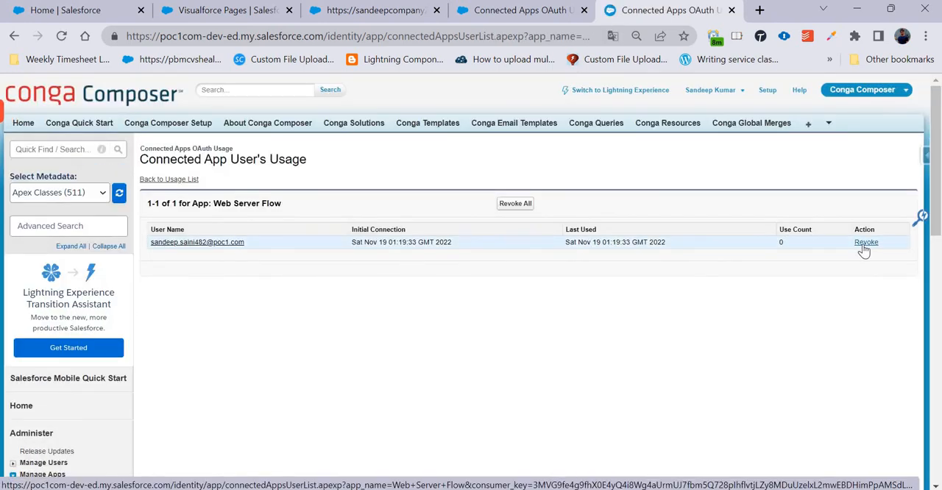
click(379, 13)
click(489, 11)
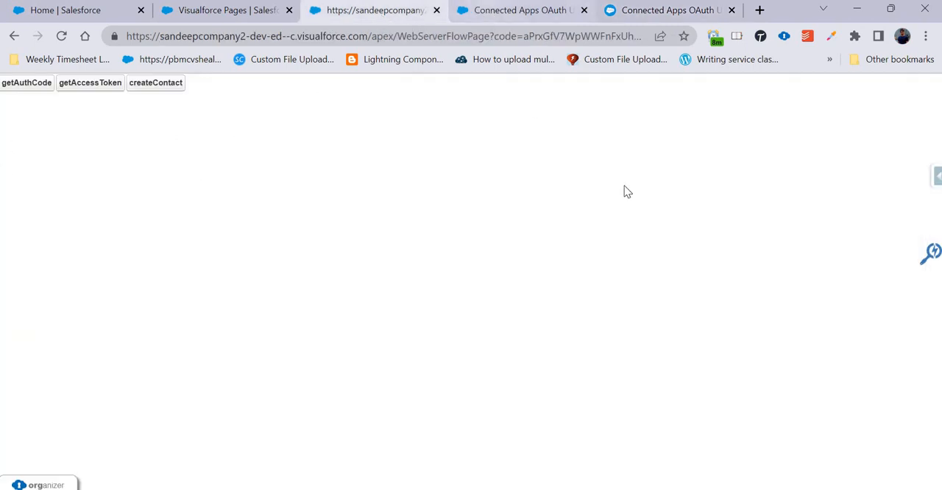
scroll(309, 391, up, 3)
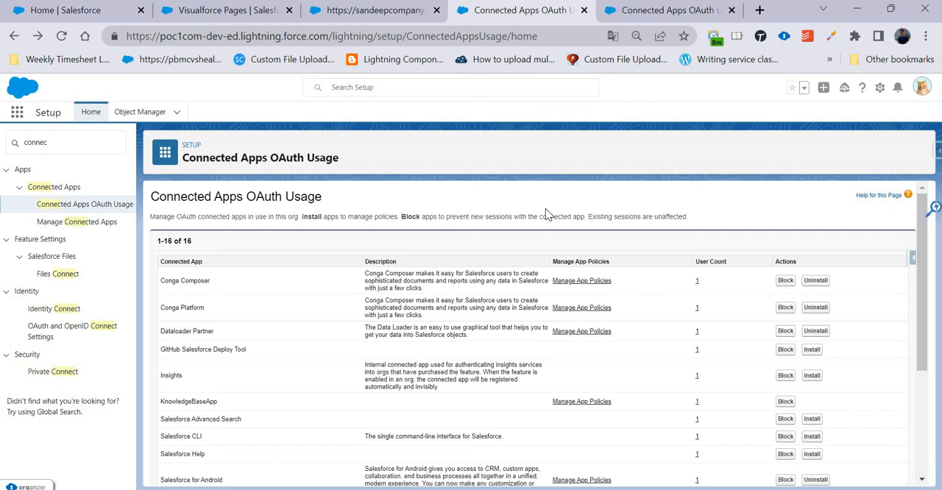
click(373, 11)
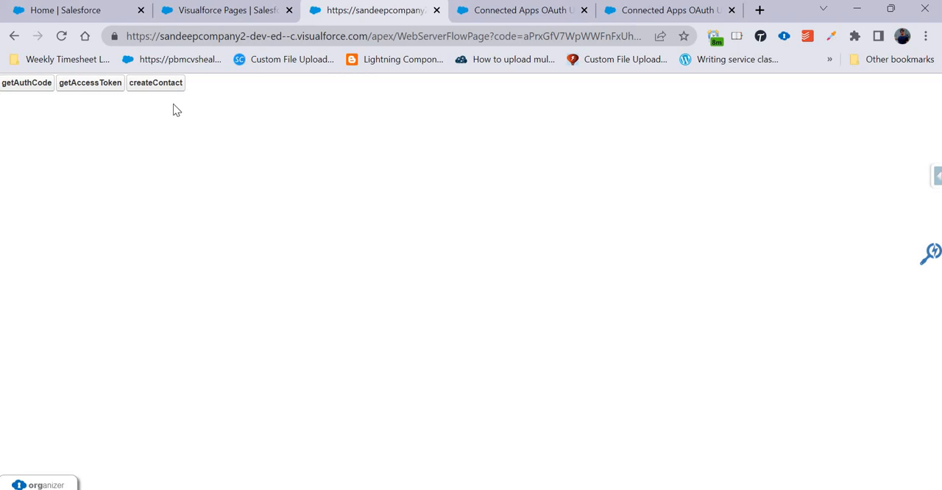
click(530, 10)
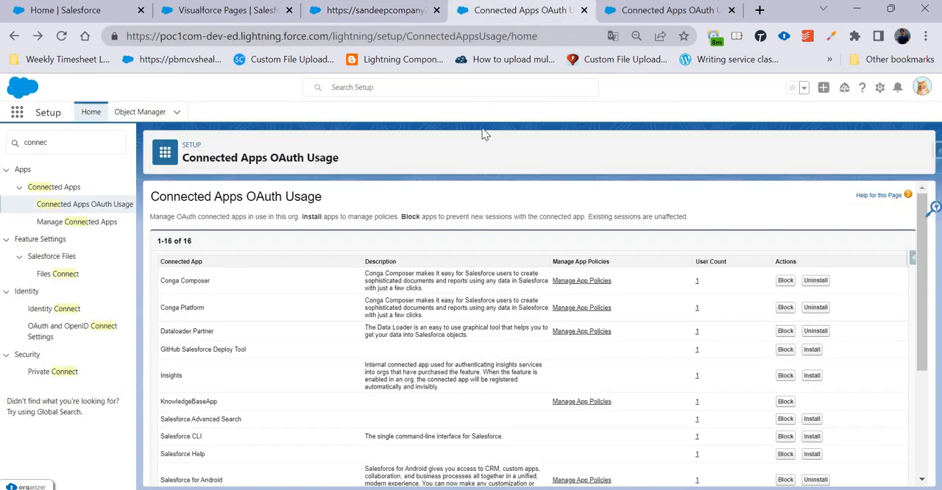